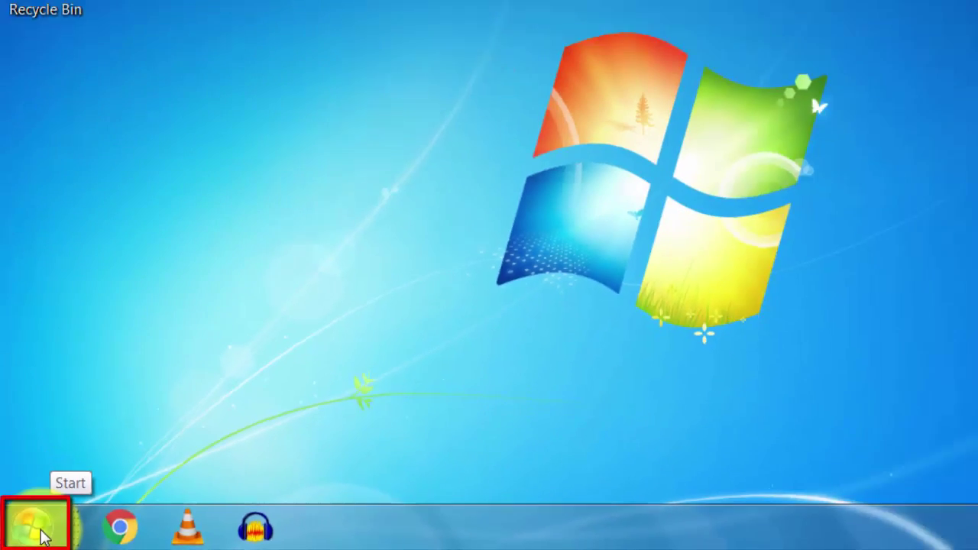
# Scroll through the All Programs folder list, then go back to the recent programs list.
pyautogui.click(40, 535)
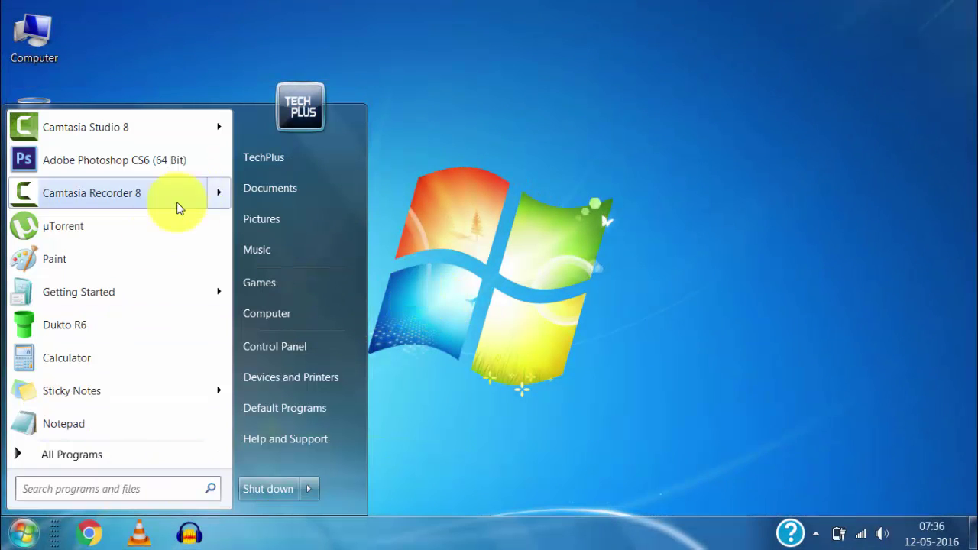
pyautogui.click(508, 314)
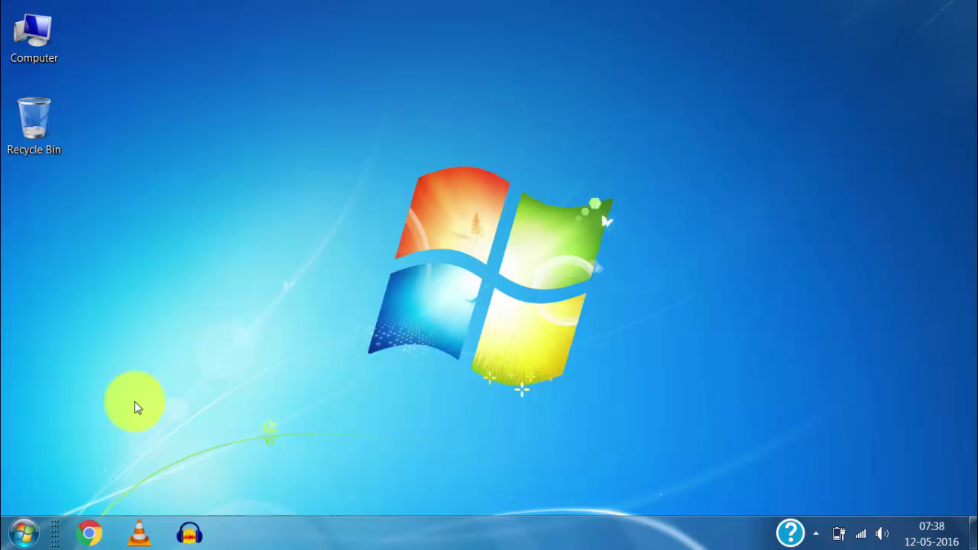
pyautogui.click(24, 532)
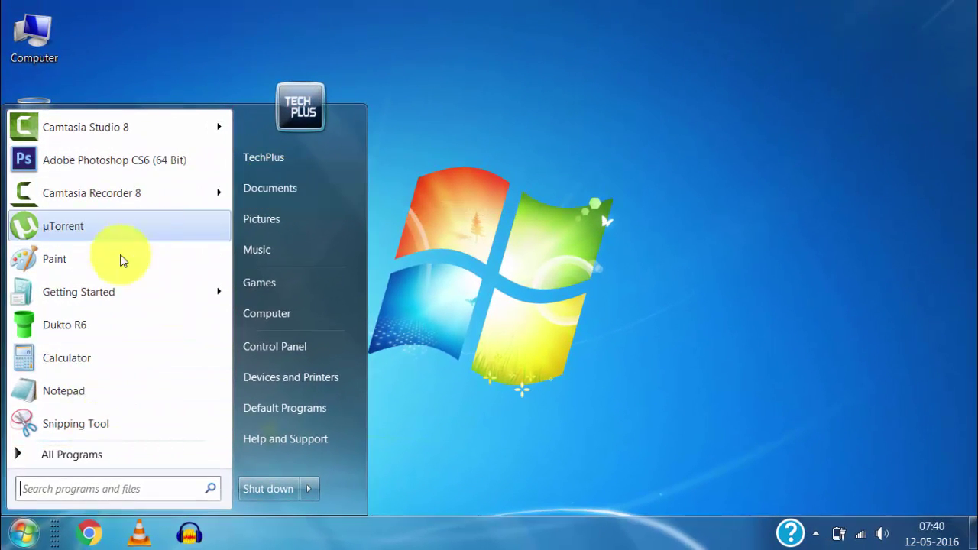
pyautogui.click(119, 459)
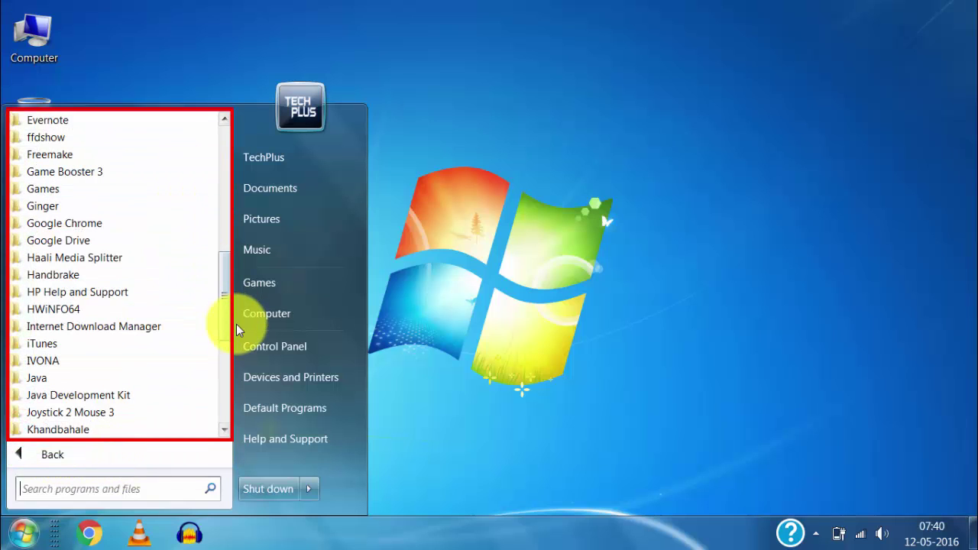
pyautogui.moveTo(225, 323)
pyautogui.mouseDown()
pyautogui.moveTo(227, 208)
pyautogui.moveTo(197, 353)
pyautogui.mouseUp()
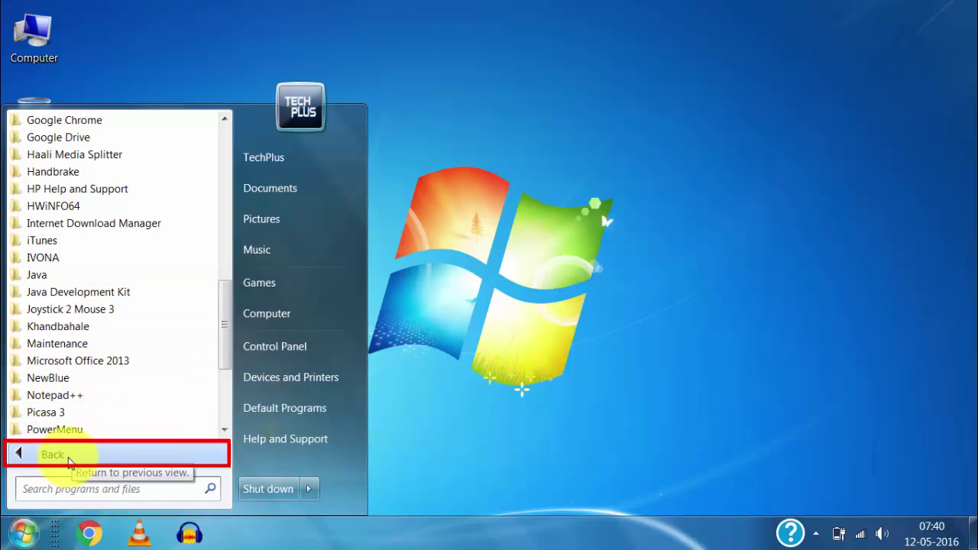
pyautogui.click(69, 459)
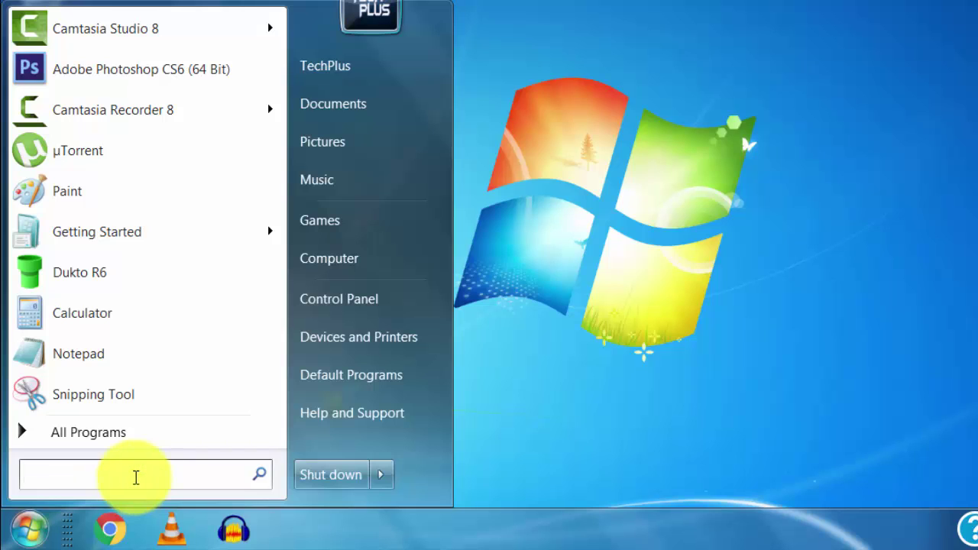
# Search 'notepad', launch Notepad, and move its Untitled window toward the screen centre.
pyautogui.write('notepad')
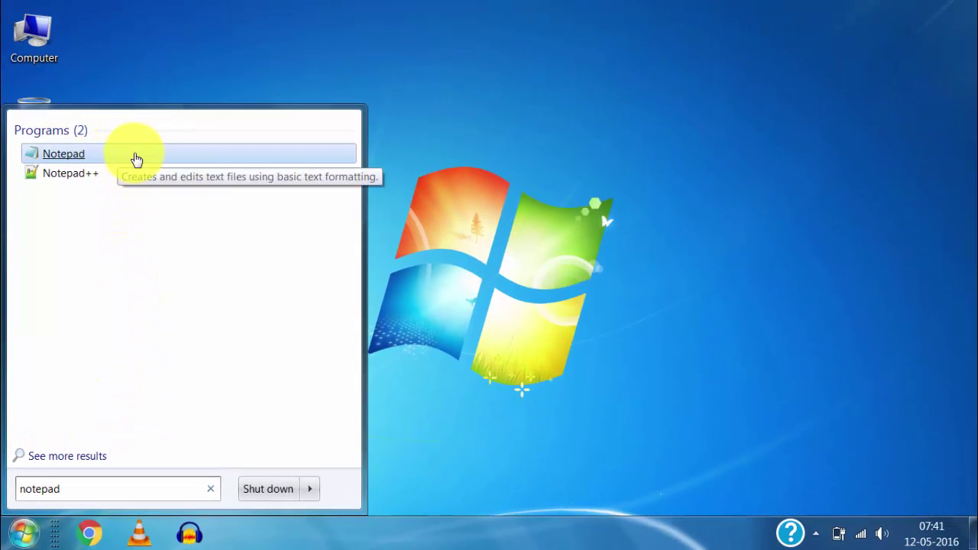
pyautogui.click(136, 158)
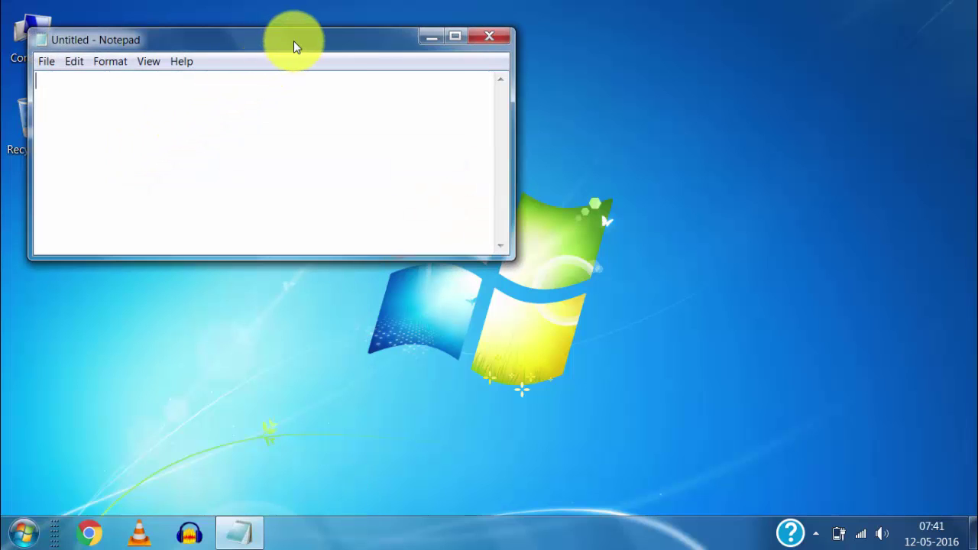
pyautogui.moveTo(296, 46); pyautogui.dragTo(439, 74)
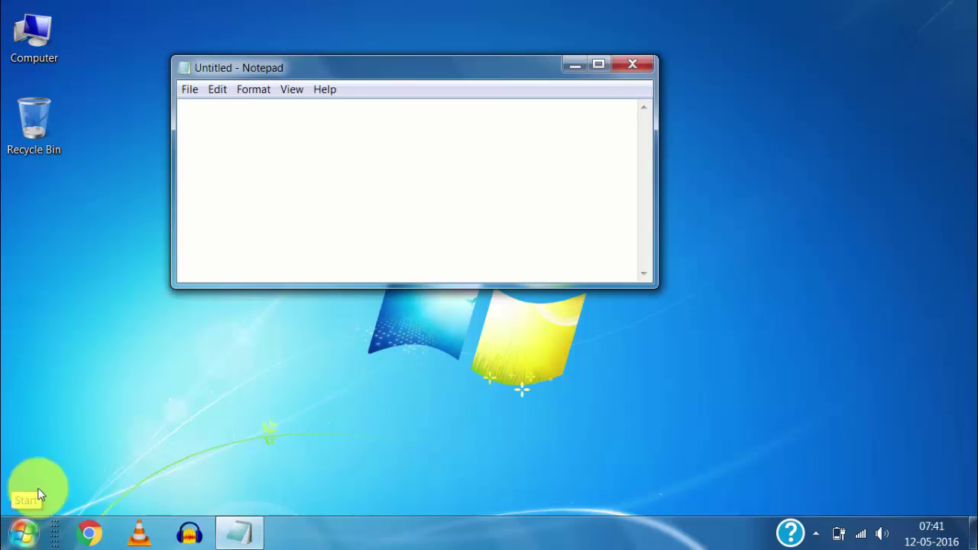
pyautogui.click(23, 532)
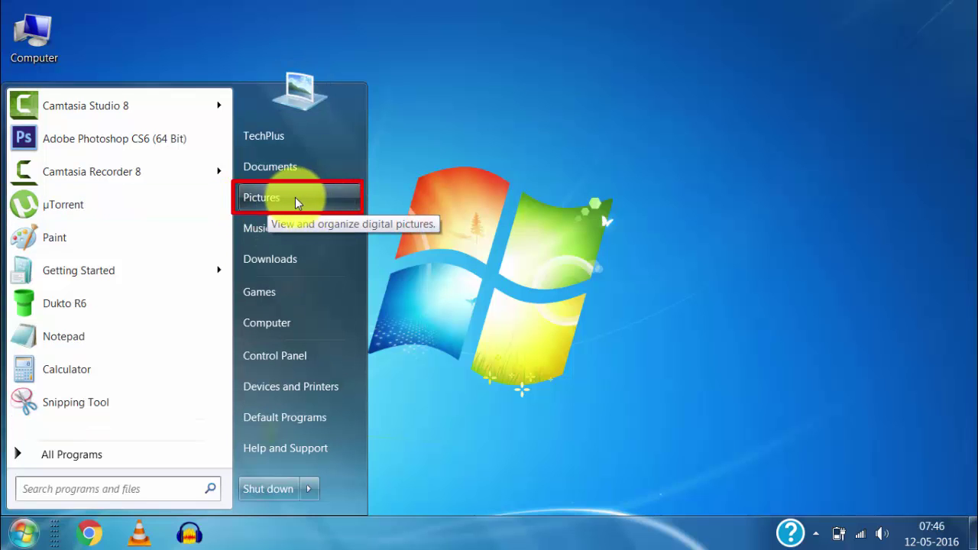
pyautogui.click(310, 195)
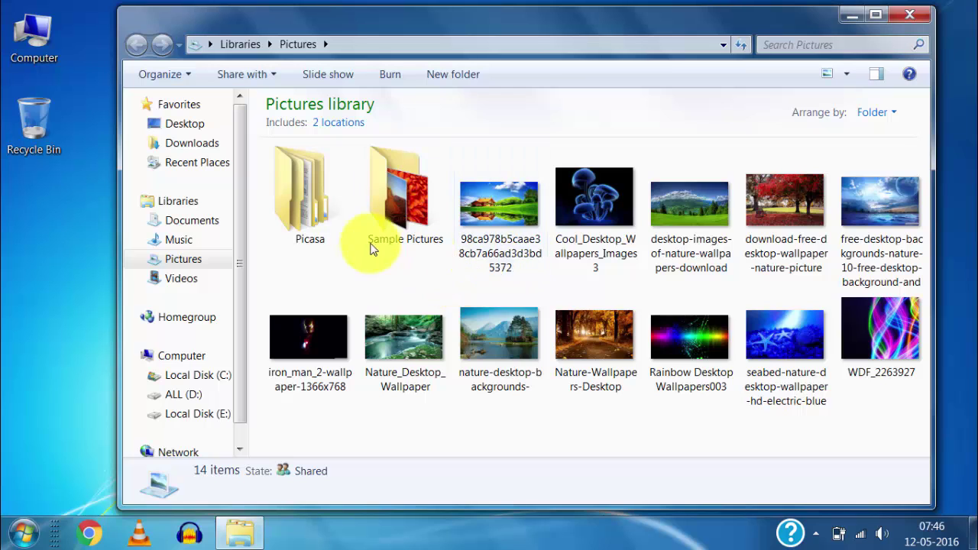
pyautogui.click(498, 246)
pyautogui.click(577, 203)
pyautogui.click(907, 12)
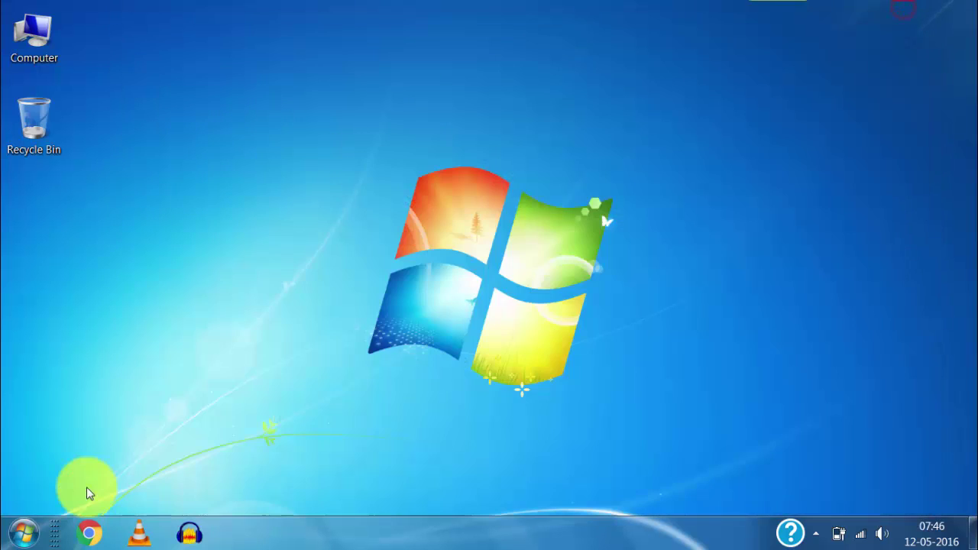
pyautogui.click(23, 533)
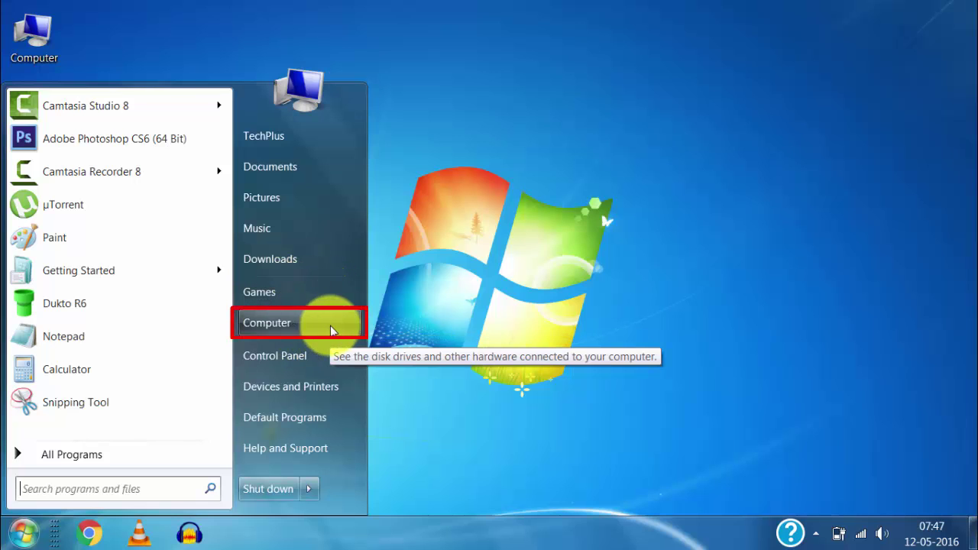
pyautogui.click(315, 330)
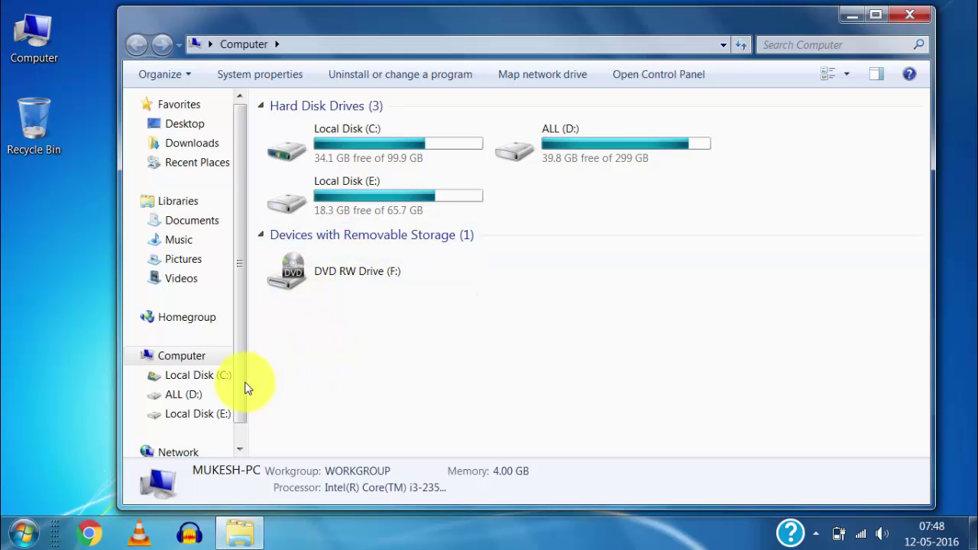
pyautogui.moveTo(244, 384); pyautogui.dragTo(236, 436)
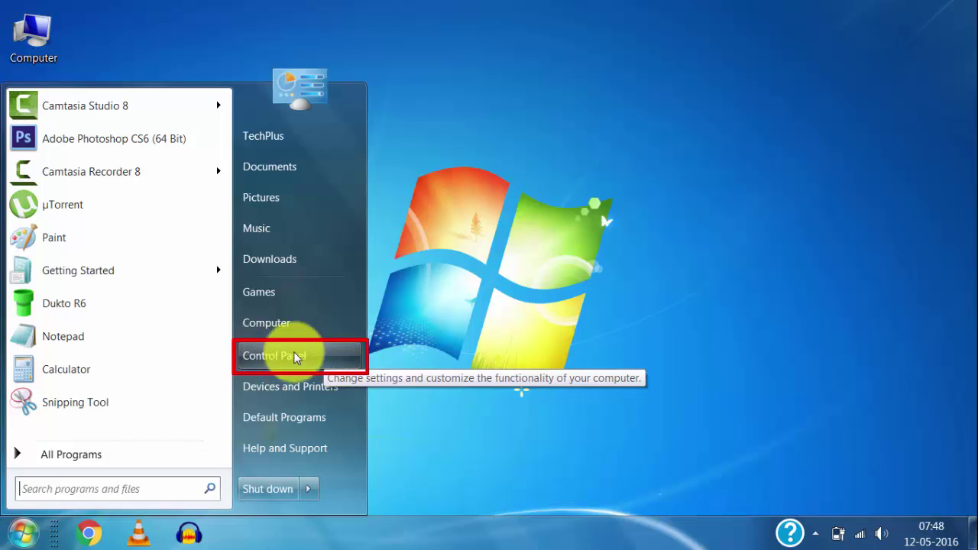
pyautogui.click(269, 362)
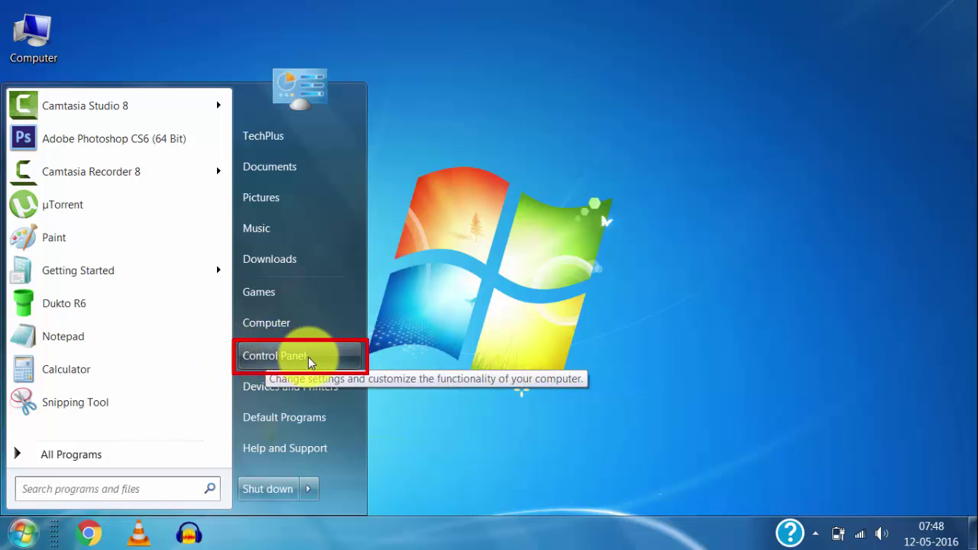
pyautogui.click(309, 359)
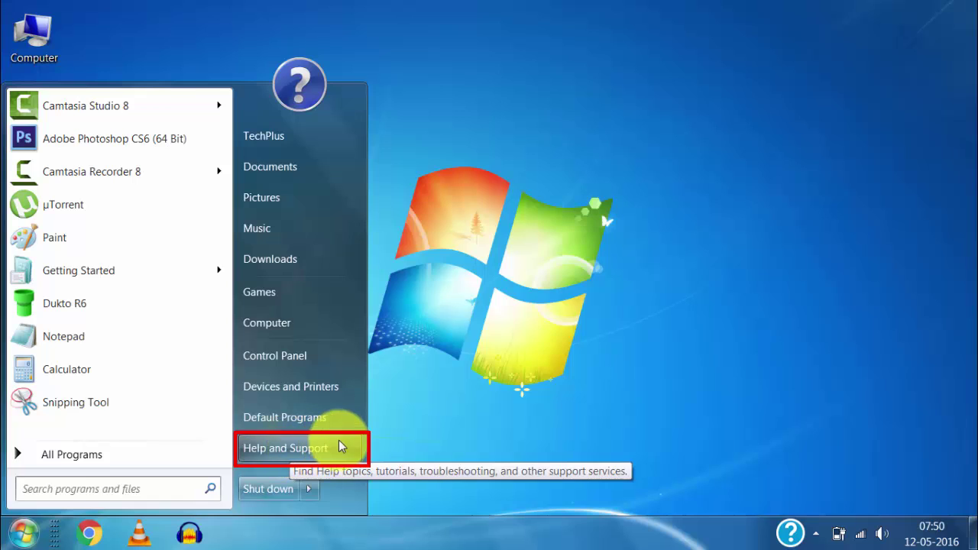
pyautogui.click(311, 449)
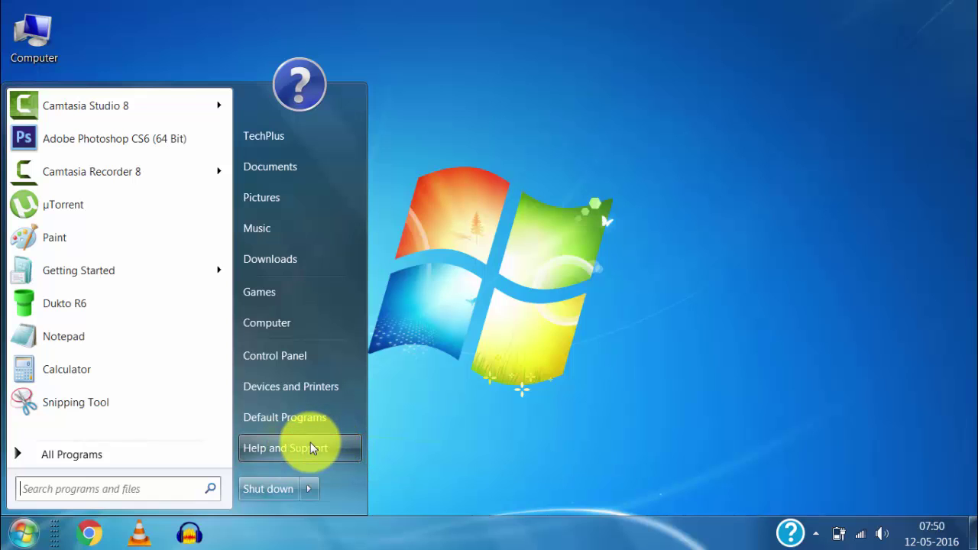